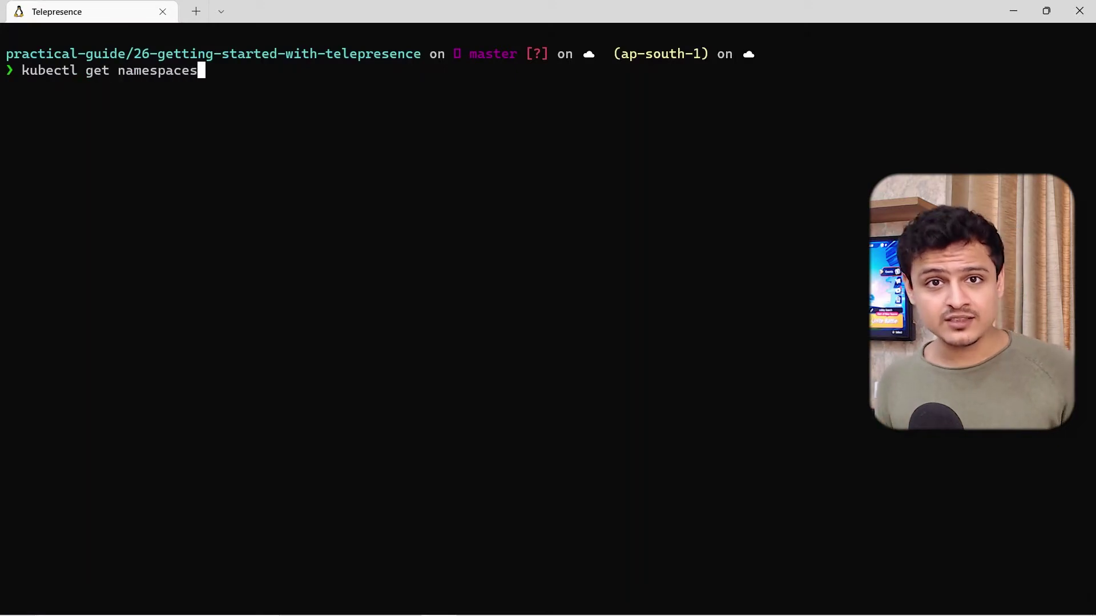
List the cluster namespaces and apply deployments.yaml, creating the doubler and adder services and deployments
{"action": "key", "text": "Return"}
{"action": "type", "text": "kubectl apply -f deployments.yaml"}
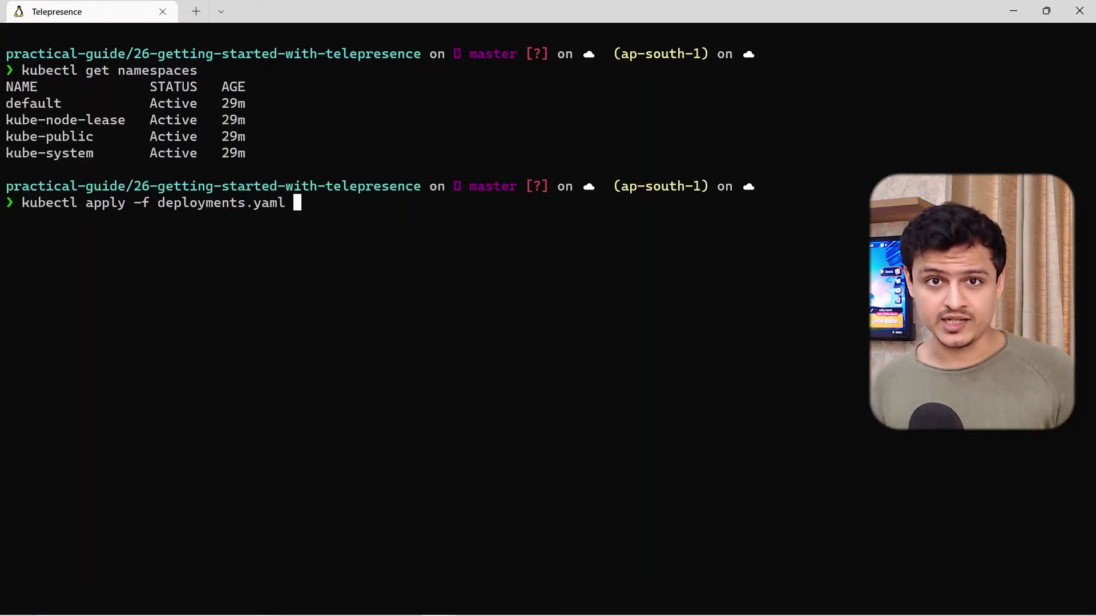
{"action": "key", "text": "Return"}
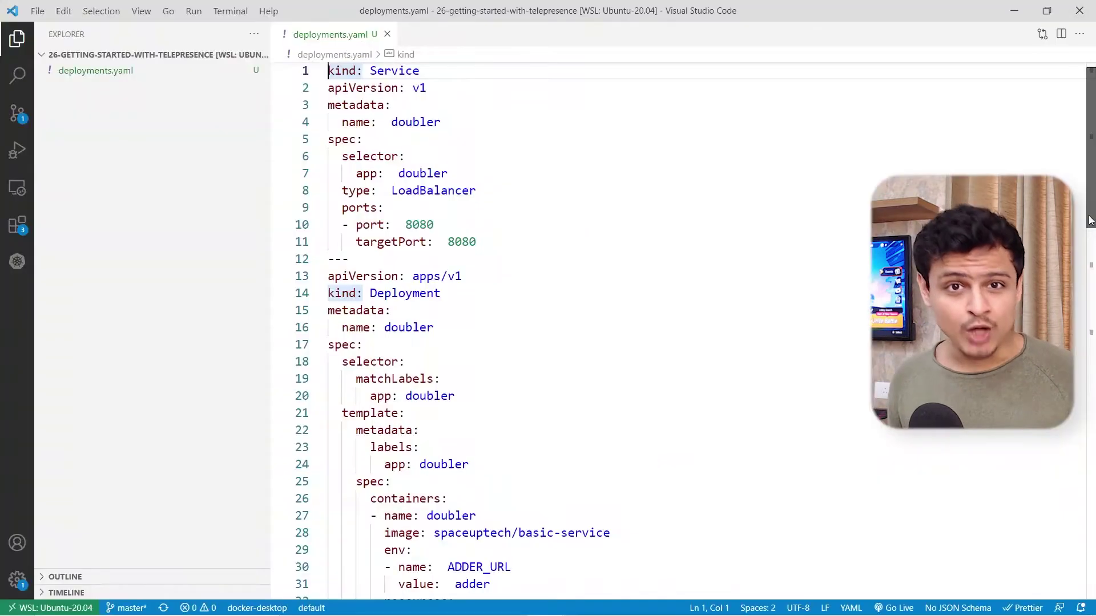
Scroll through deployments.yaml to review the doubler Service and Deployment definitions
{"action": "scroll", "coordinate": [1093, 249], "scroll_direction": "down", "scroll_amount": 2}
{"action": "left_click_drag", "start_coordinate": [1092, 250], "coordinate": [1092, 435]}
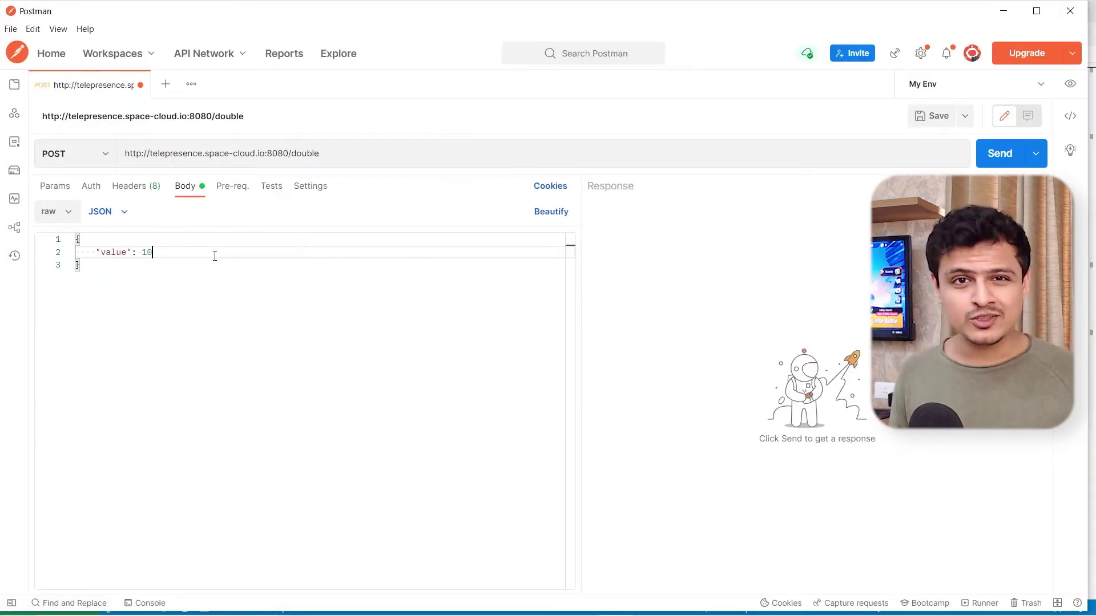
Send the /double request, which returns value 20, then git clone the space-cloud-samples repository
{"action": "left_click", "coordinate": [992, 155]}
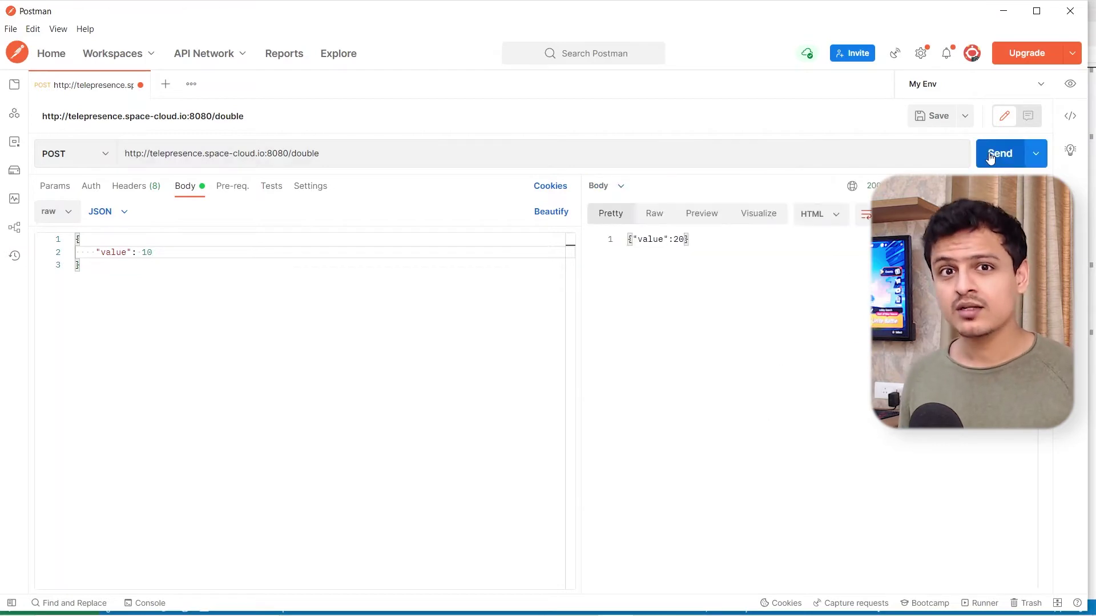
{"action": "left_click_drag", "start_coordinate": [688, 244], "coordinate": [626, 247]}
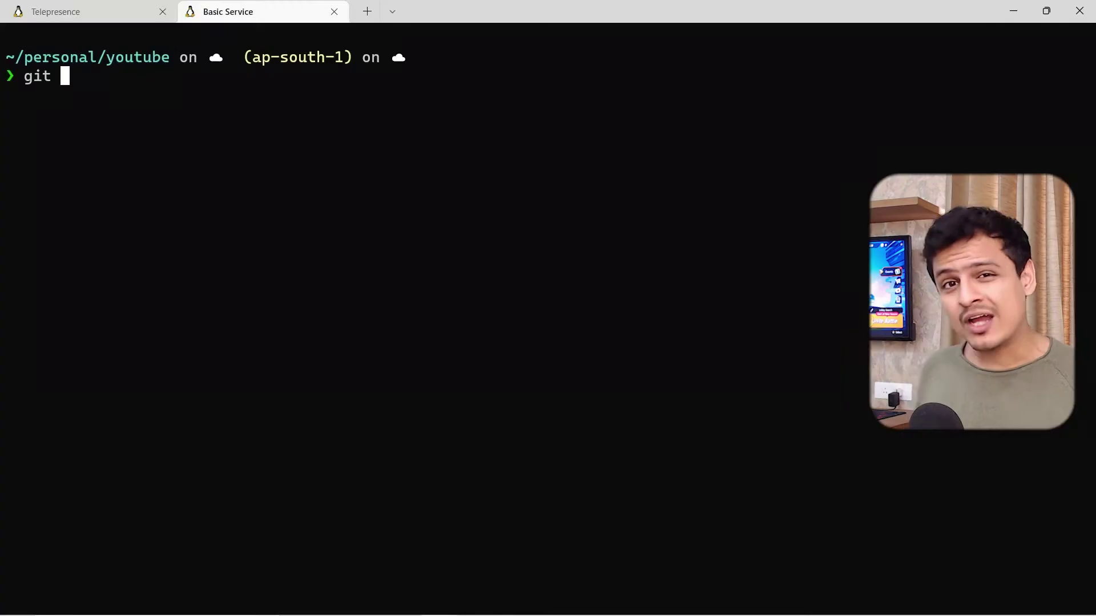
{"action": "type", "text": "clone git@github.com:spacecloud-io/space-cloud-samples.git"}
{"action": "key", "text": "Return"}
Open the cloned space-cloud-samples folder in VS Code with the code command
{"action": "type", "text": "code sp"}
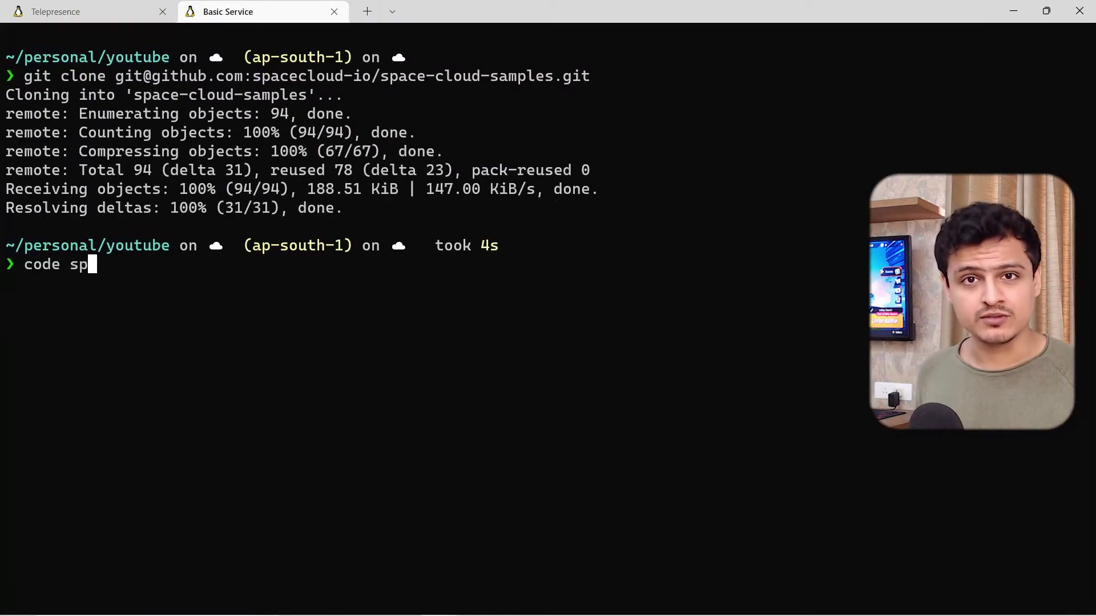
{"action": "key", "text": "Tab"}
{"action": "key", "text": "Return"}
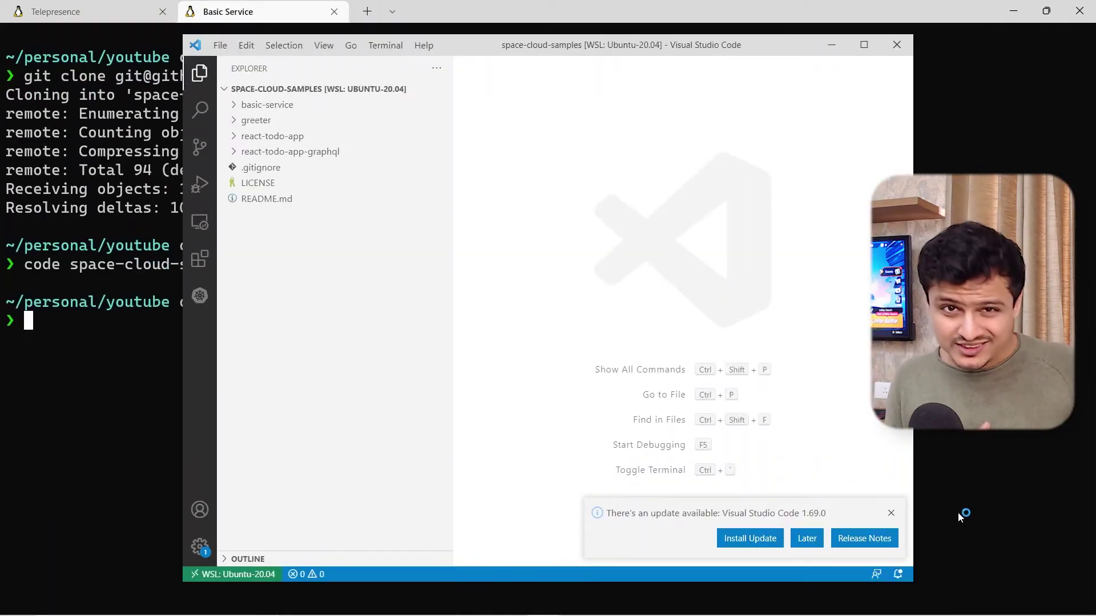
Expand basic-service and review the index.js code that calls the adder service
{"action": "left_click", "coordinate": [269, 104]}
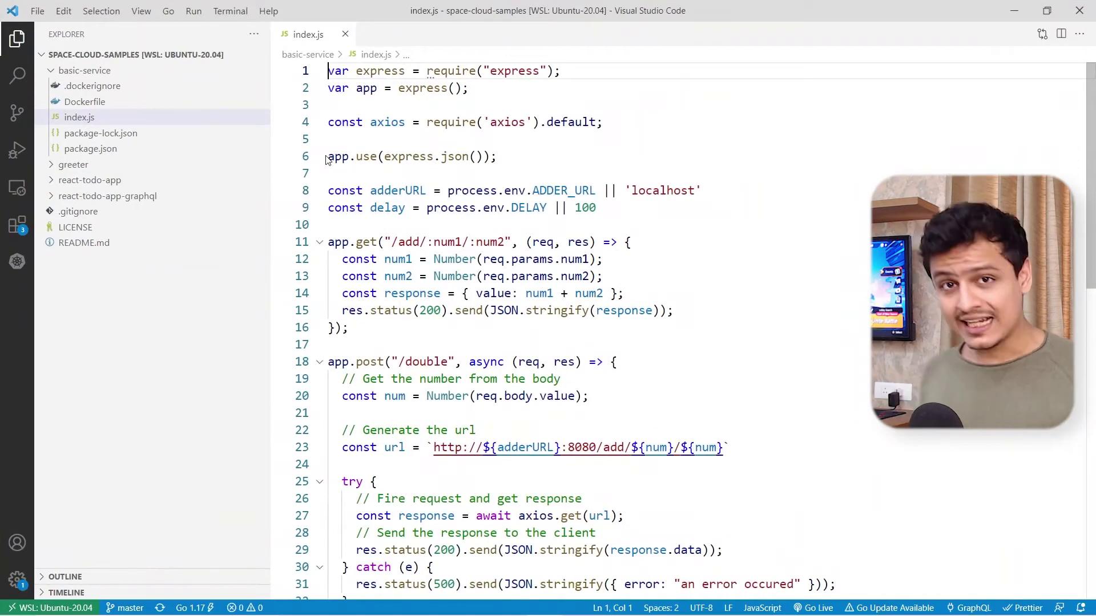
{"action": "left_click", "coordinate": [330, 482]}
{"action": "left_click_drag", "start_coordinate": [329, 448], "coordinate": [598, 552]}
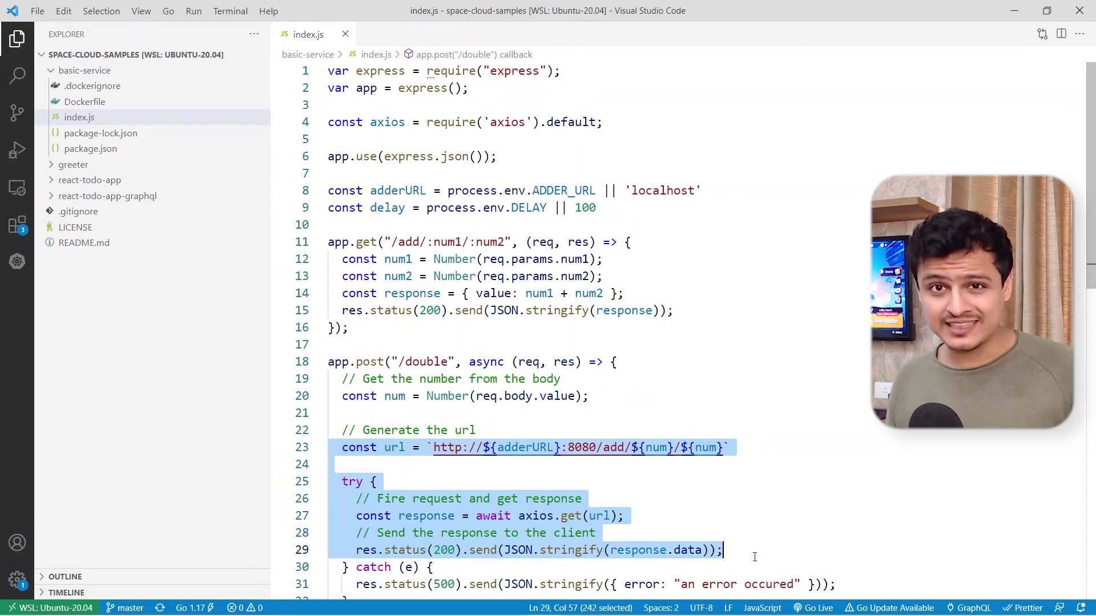
{"action": "left_click_drag", "start_coordinate": [716, 191], "coordinate": [502, 193]}
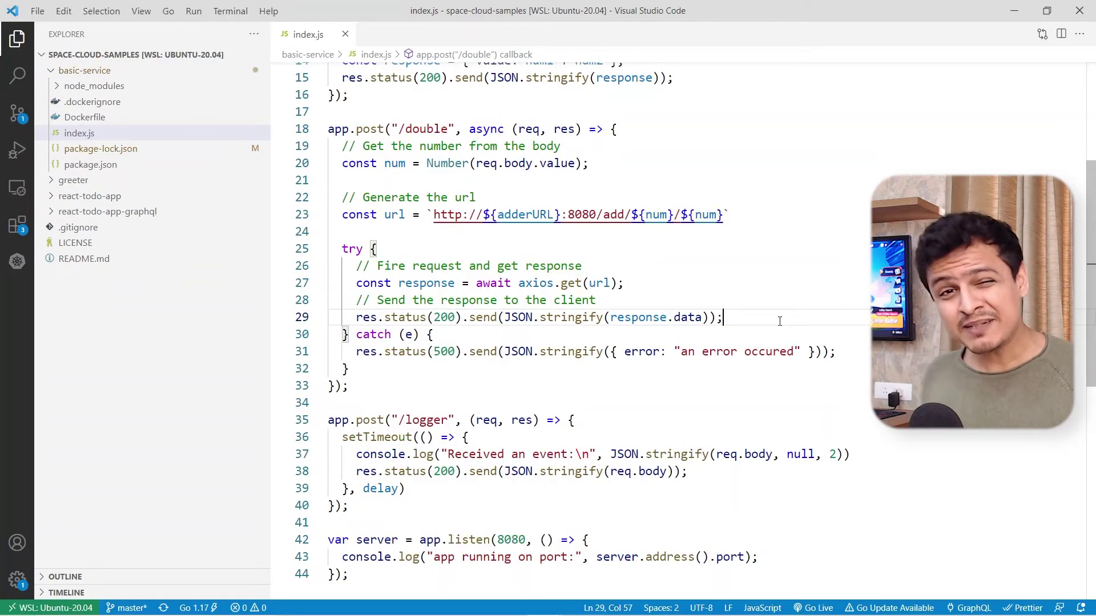
Make index.js reply with newValue as the adder's value minus 1, listen on port 4040, and save
{"action": "key", "text": "ctrl+shift+Left"}
{"action": "key", "text": "ctrl+shift+Left"}
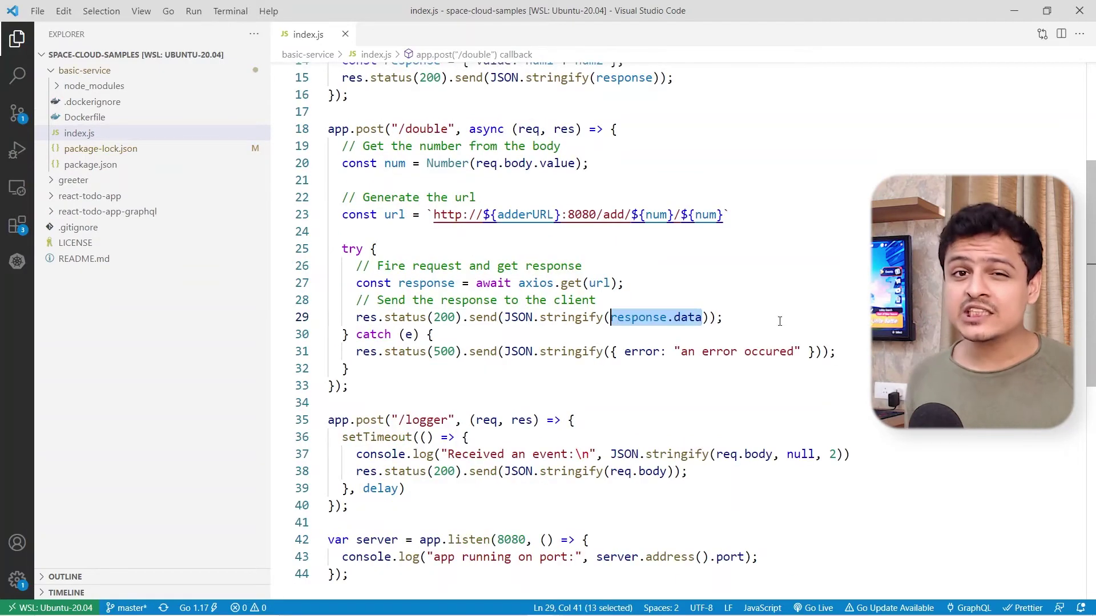
{"action": "key", "text": "BackSpace"}
{"action": "type", "text": "newVa"}
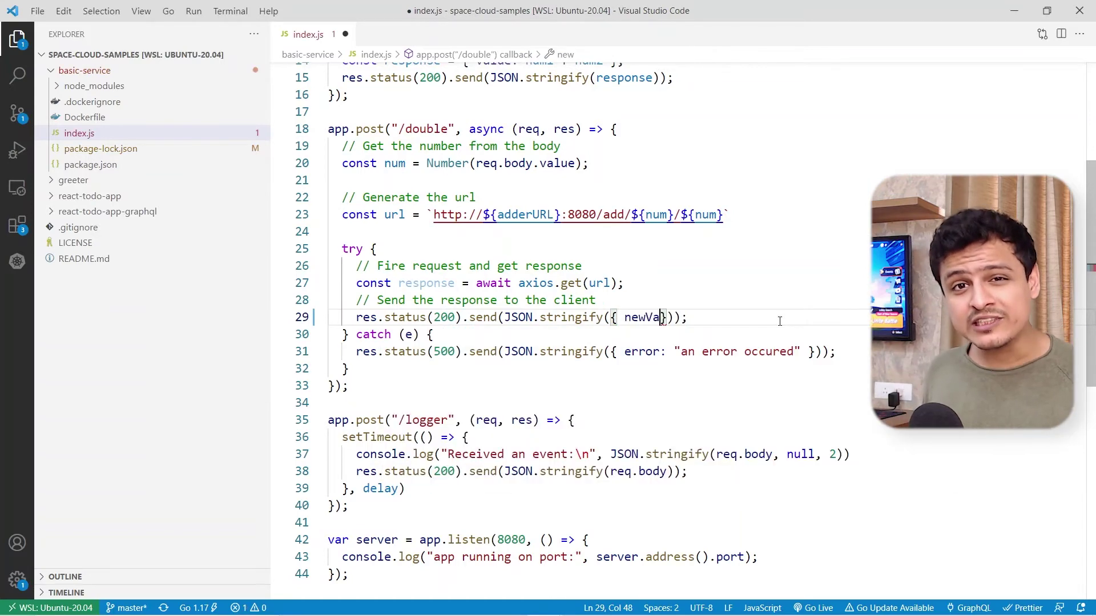
{"action": "type", "text": "lue: response.data.value -"}
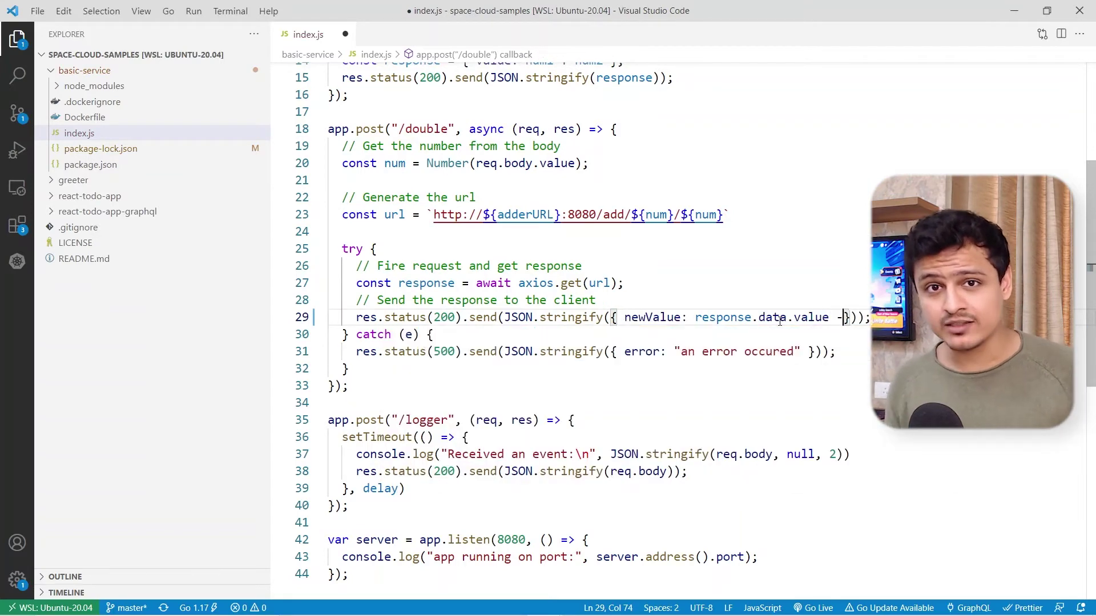
{"action": "left_click", "coordinate": [504, 540]}
{"action": "key", "text": "BackSpace"}
{"action": "type", "text": "4"}
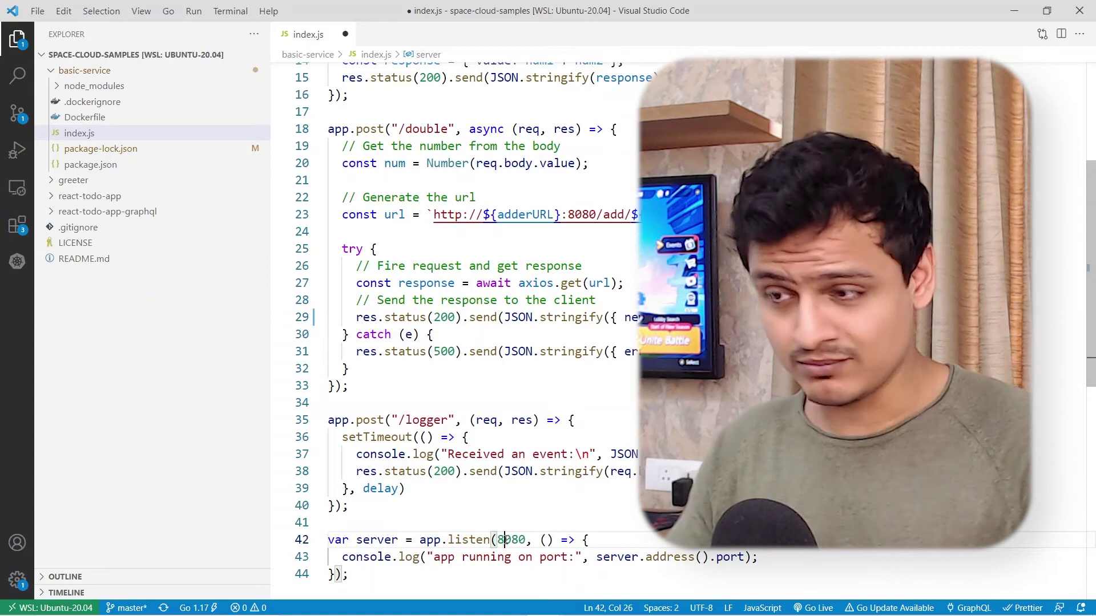
{"action": "key", "text": "Right"}
{"action": "key", "text": "Right"}
{"action": "key", "text": "BackSpace"}
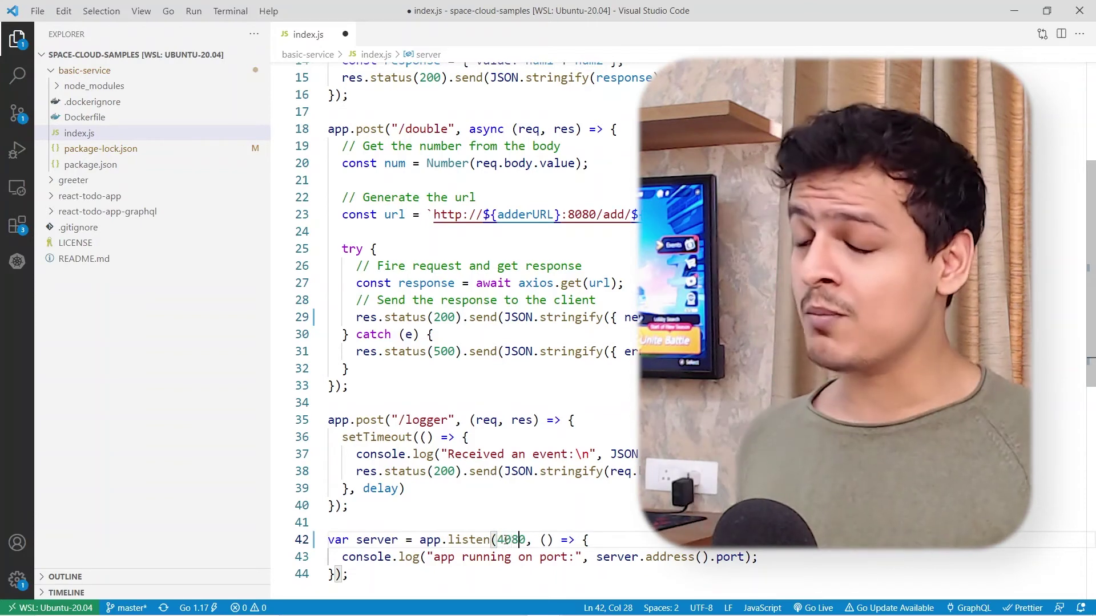
{"action": "type", "text": "4"}
{"action": "key", "text": "ctrl+s"}
Change the adderURL default to adder.default.svc.cluster.local and save index.js
{"action": "scroll", "coordinate": [507, 540], "scroll_direction": "up", "scroll_amount": 4}
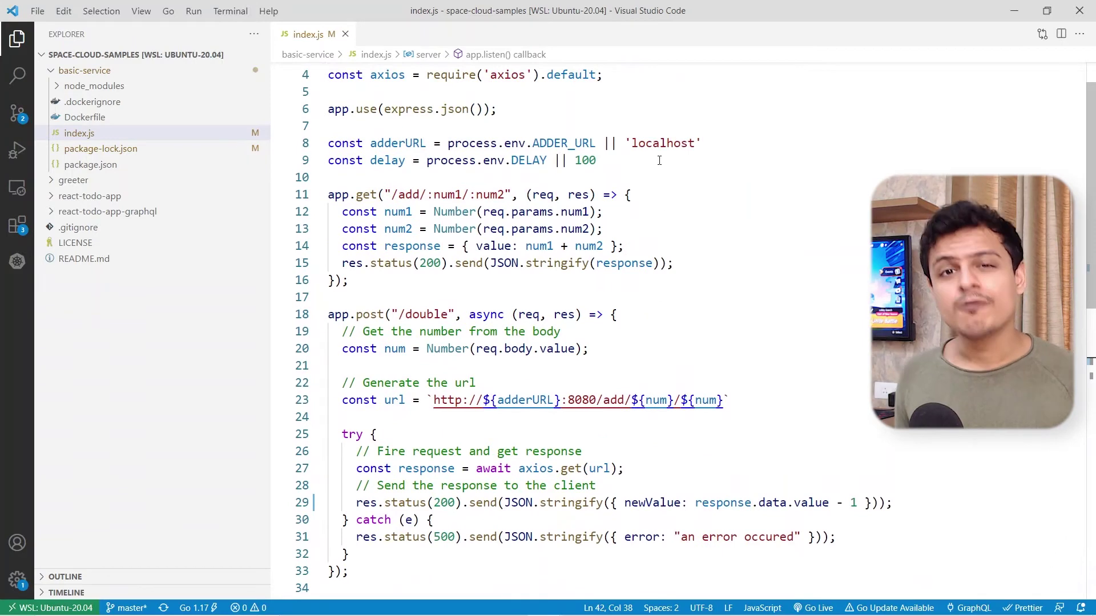
{"action": "double_click", "coordinate": [656, 151]}
{"action": "type", "text": "adder.default.svc.cluster."}
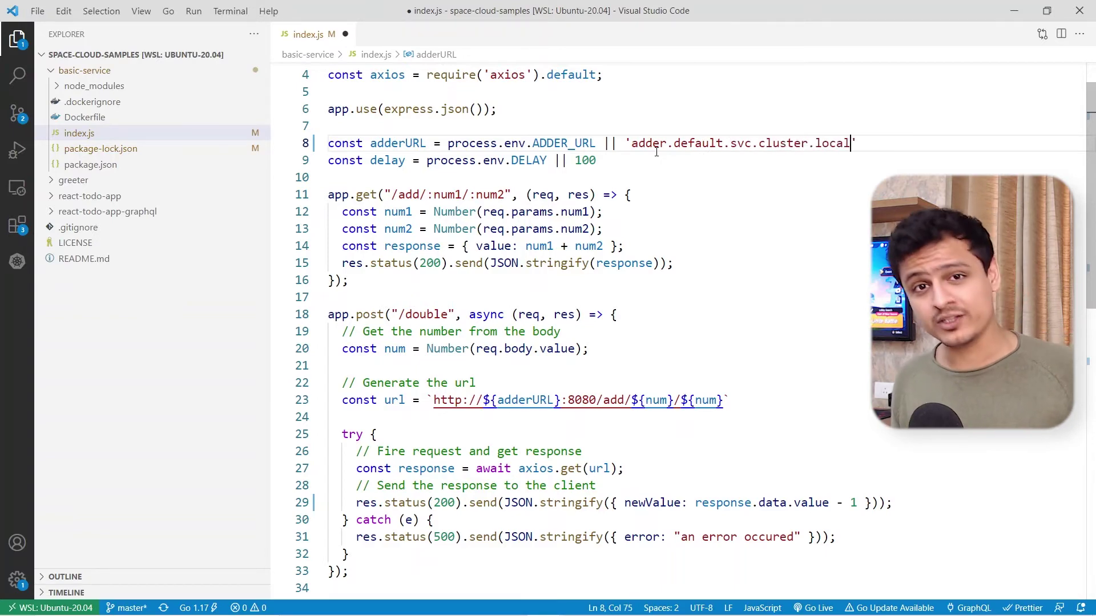
{"action": "key", "text": "ctrl+s"}
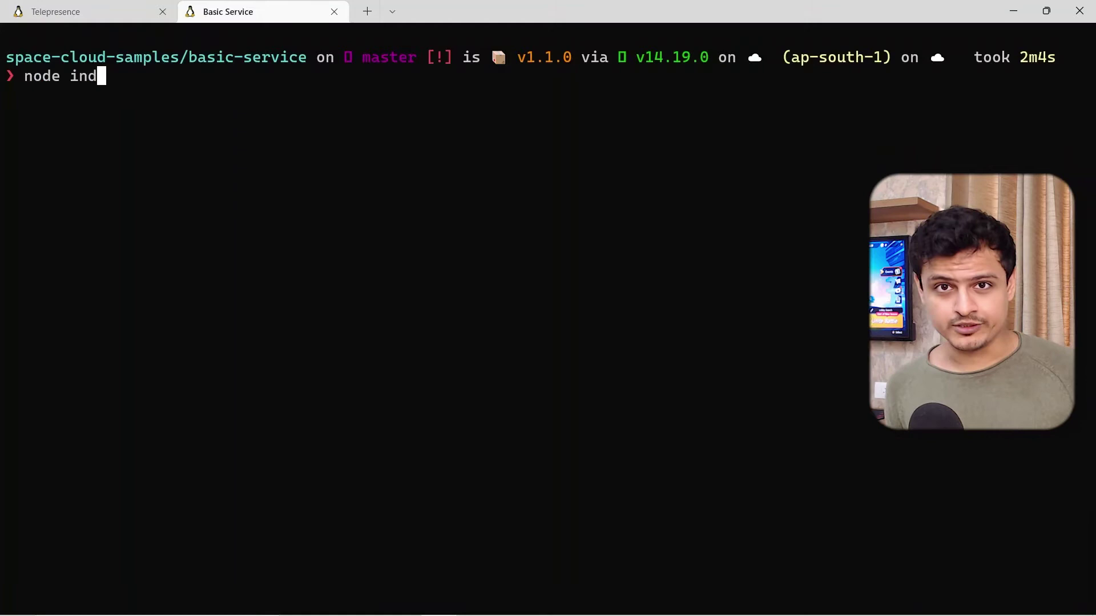
Run node index.js to start the modified service locally
{"action": "type", "text": "ex.js"}
{"action": "key", "text": "Return"}
{"action": "key", "text": "alt+Tab"}
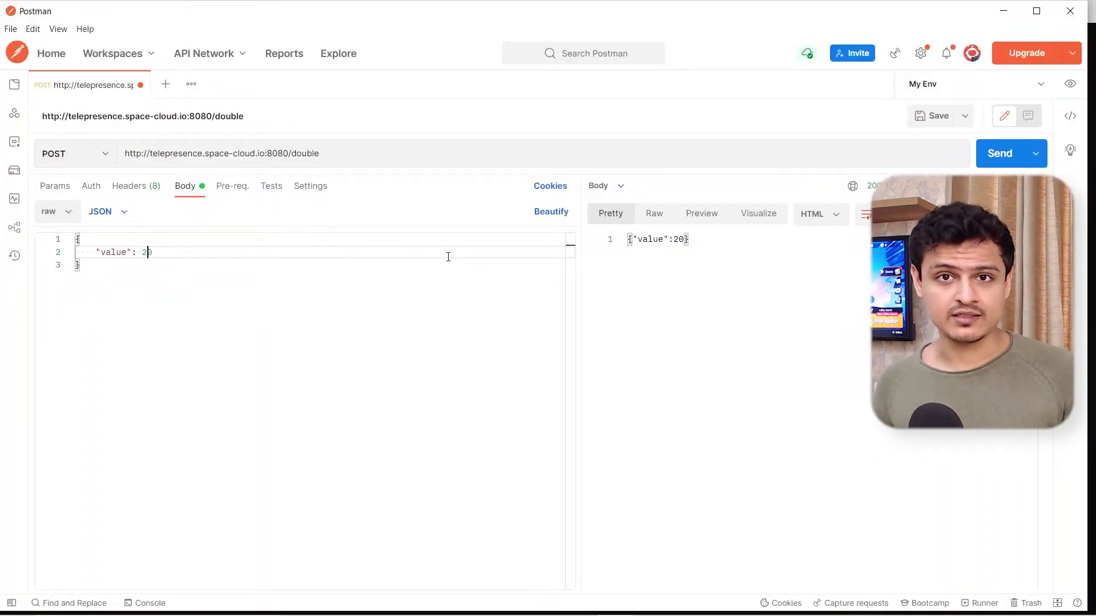
Resend the cluster /double request with value 20, getting value 40, and duplicate its tab
{"action": "key", "text": "ctrl+Return"}
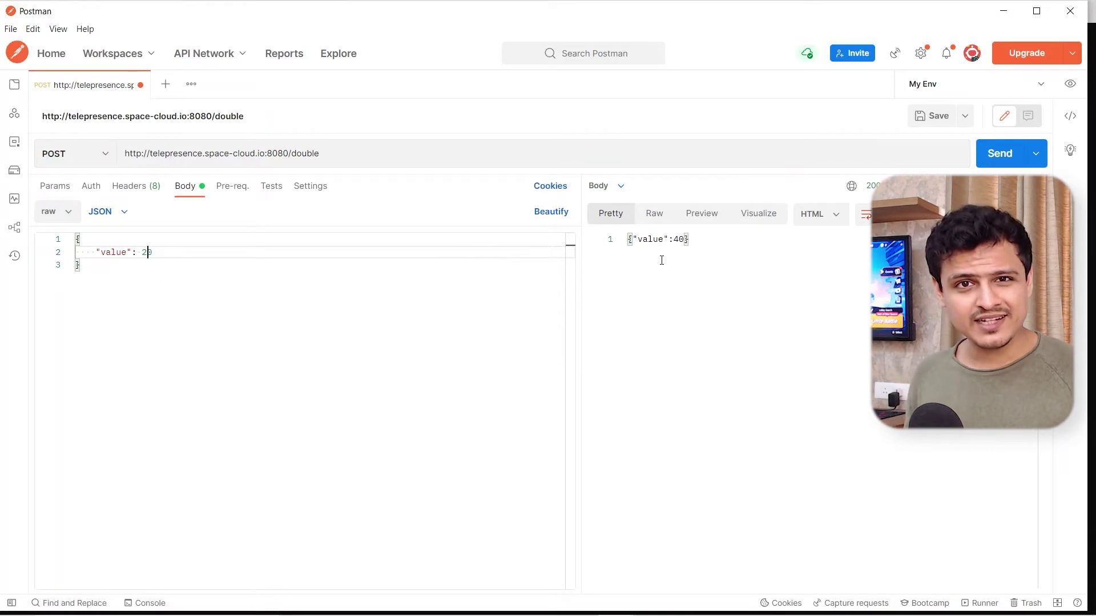
{"action": "triple_click", "coordinate": [621, 248]}
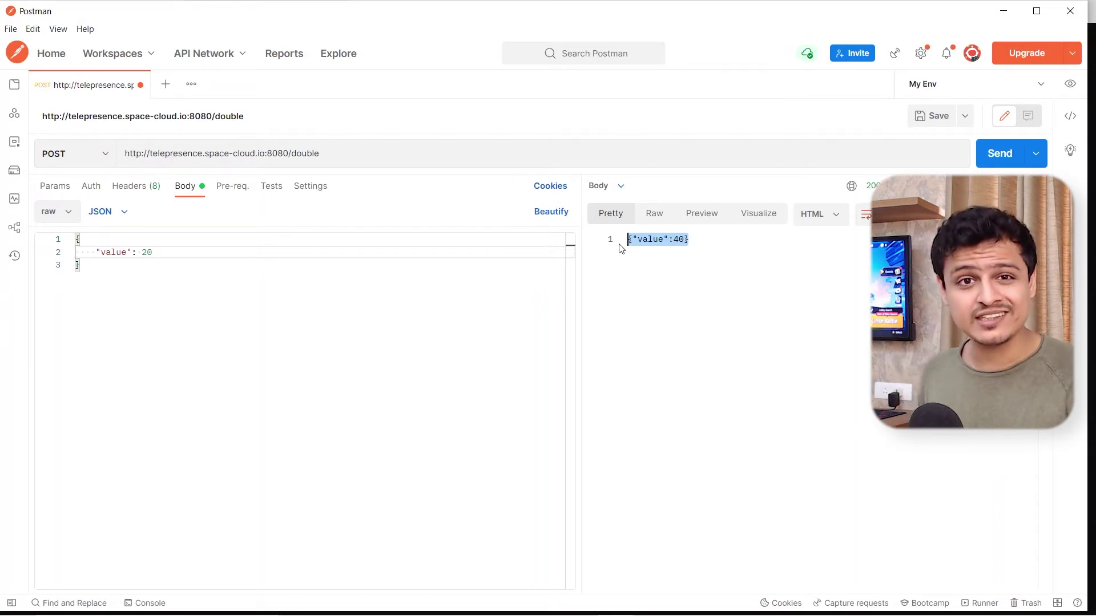
{"action": "right_click", "coordinate": [87, 85]}
{"action": "left_click", "coordinate": [113, 117]}
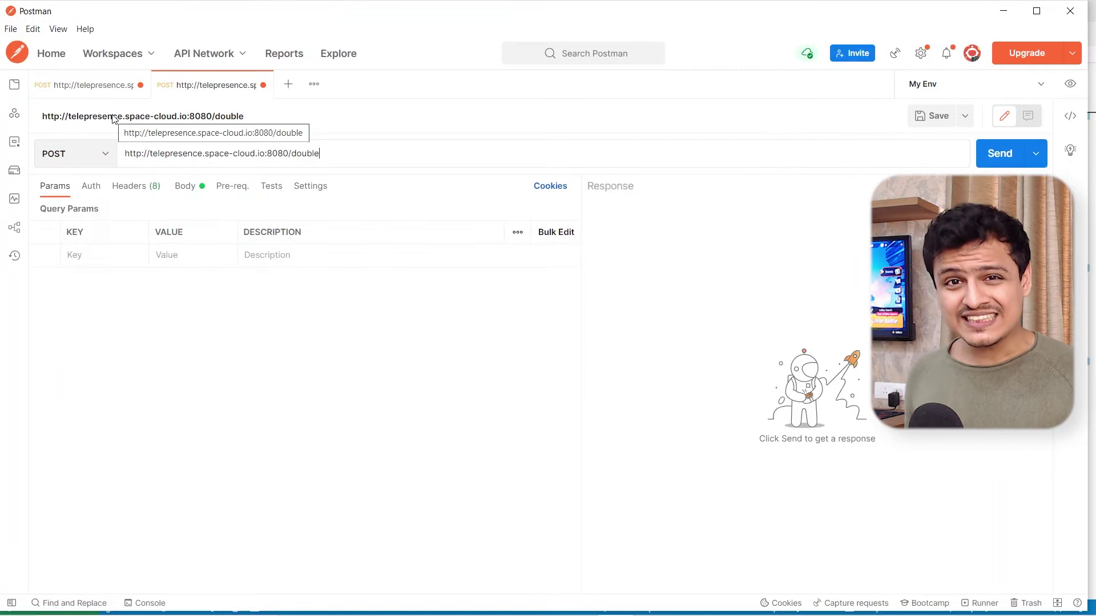
Point the duplicate at localhost:4040/double and send it, receiving a 500 'an error occured'
{"action": "key", "text": "Left"}
{"action": "key", "text": "Left"}
{"action": "key", "text": "Left"}
{"action": "key", "text": "Left"}
{"action": "key", "text": "Left"}
{"action": "key", "text": "Left"}
{"action": "key", "text": "Left"}
{"action": "key", "text": "ctrl+shift+Left"}
{"action": "key", "text": "ctrl+shift+Left"}
{"action": "key", "text": "ctrl+shift+Left"}
{"action": "key", "text": "ctrl+shift+Left"}
{"action": "key", "text": "ctrl+shift+Left"}
{"action": "key", "text": "ctrl+shift+Left"}
{"action": "type", "text": "localhost:"}
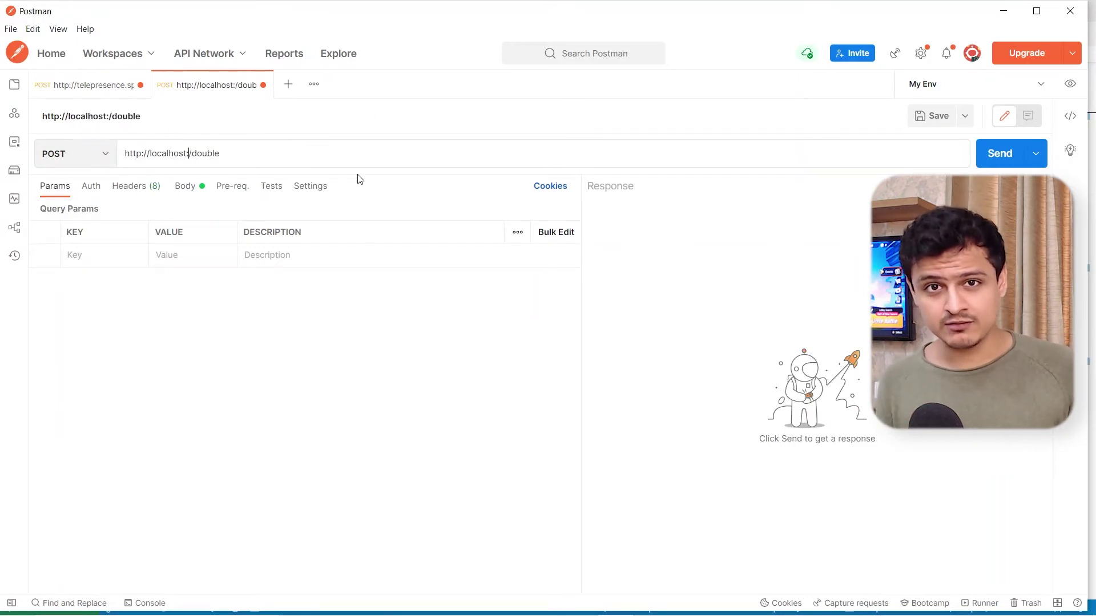
{"action": "type", "text": "4040"}
{"action": "left_click", "coordinate": [185, 185]}
{"action": "left_click", "coordinate": [984, 154]}
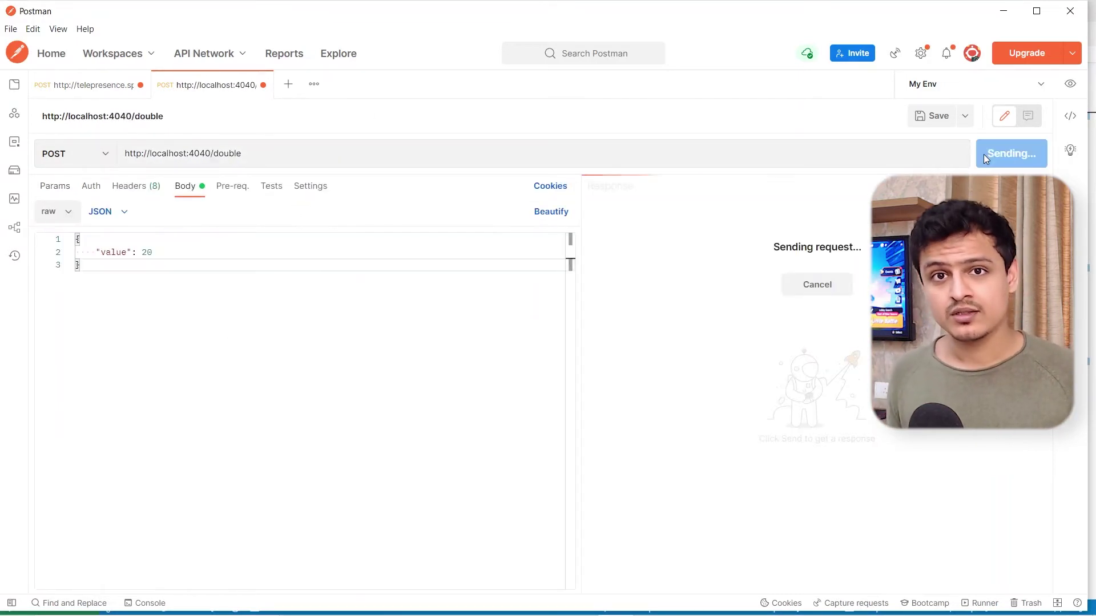
{"action": "left_click", "coordinate": [801, 250]}
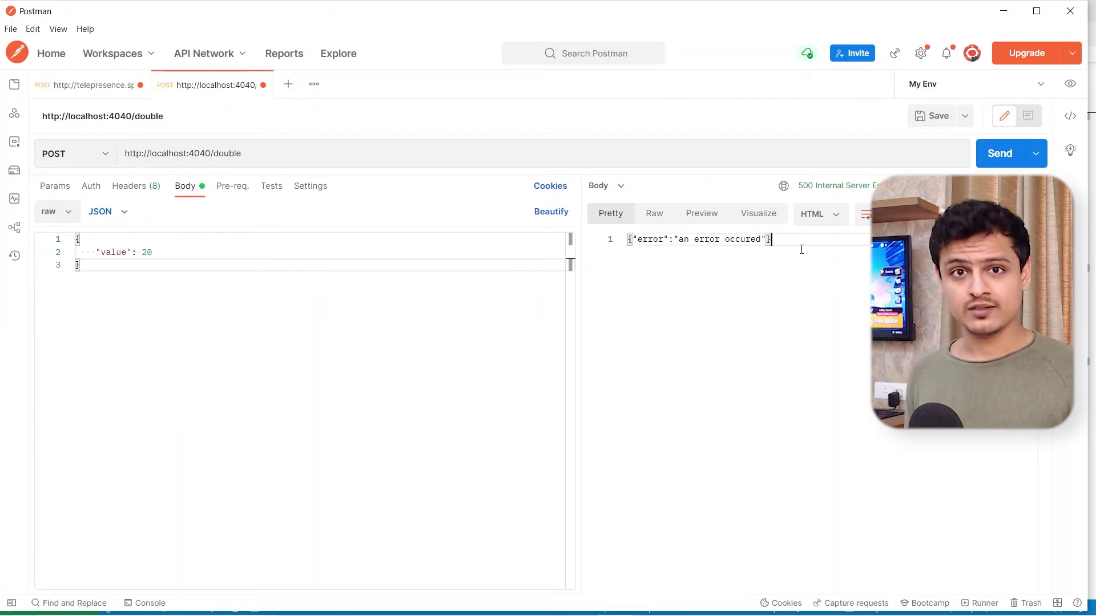
{"action": "left_click_drag", "start_coordinate": [801, 250], "coordinate": [626, 249]}
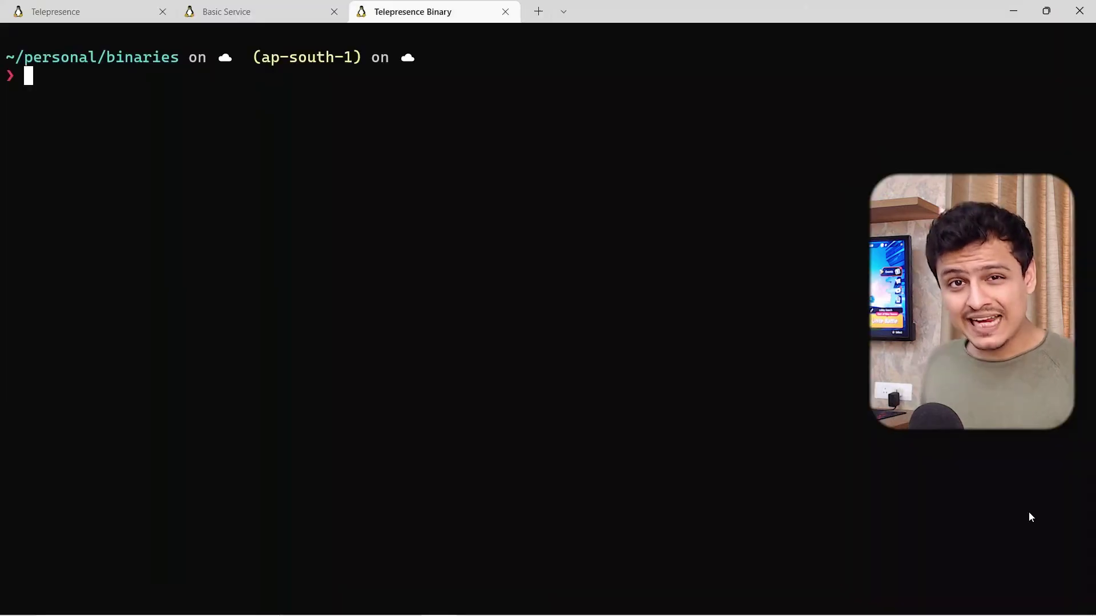
Download the telepresence binary with wget, list the folder, and make it executable with chmod +x
{"action": "type", "text": "wget"}
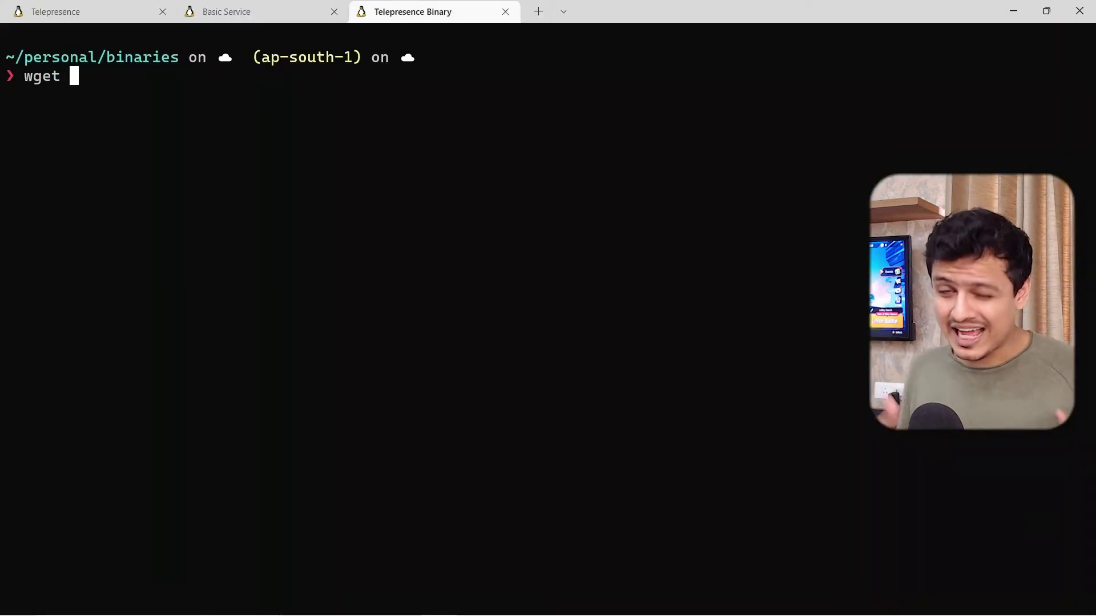
{"action": "type", "text": "https://app.getambassador.io/download/tel2/linux/amd64/2.6.8/telepresence"}
{"action": "key", "text": "Return"}
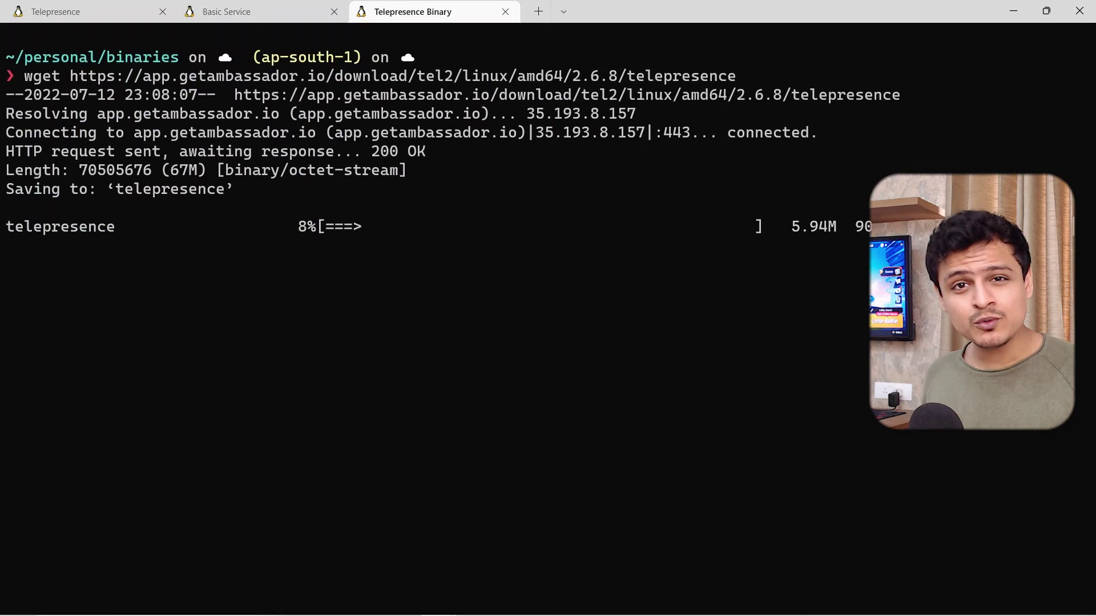
{"action": "type", "text": "ls"}
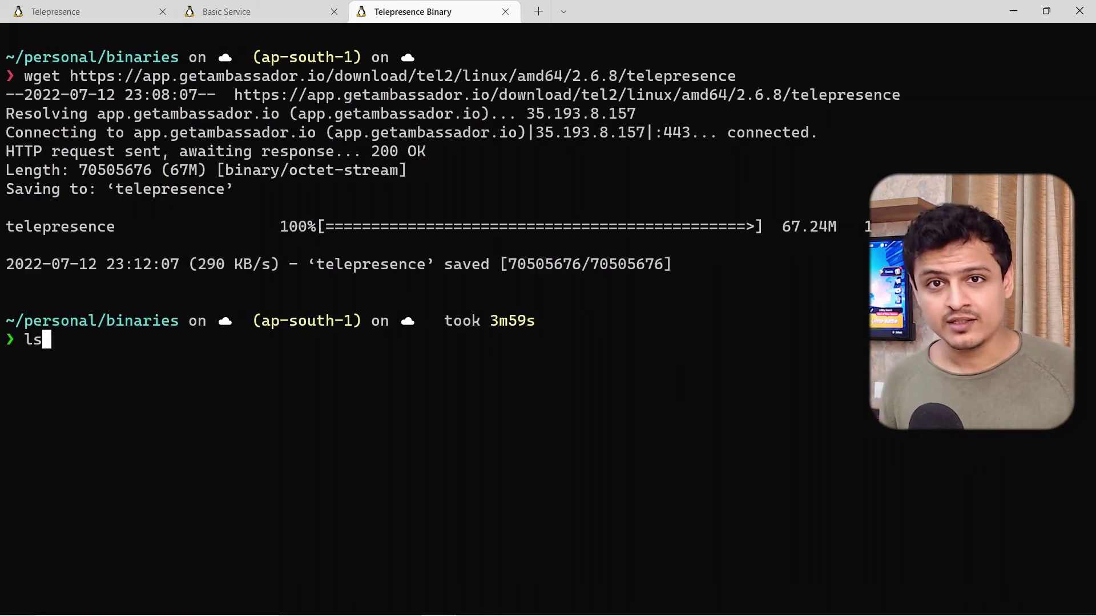
{"action": "key", "text": "Return"}
{"action": "type", "text": "chmod "}
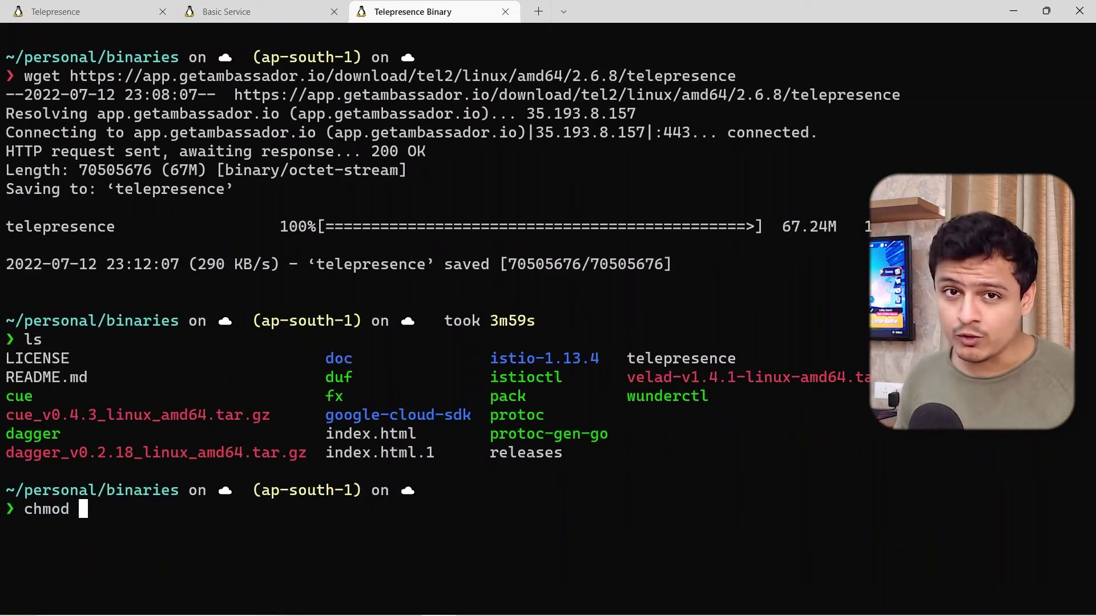
{"action": "type", "text": "+x tel"}
{"action": "key", "text": "Tab"}
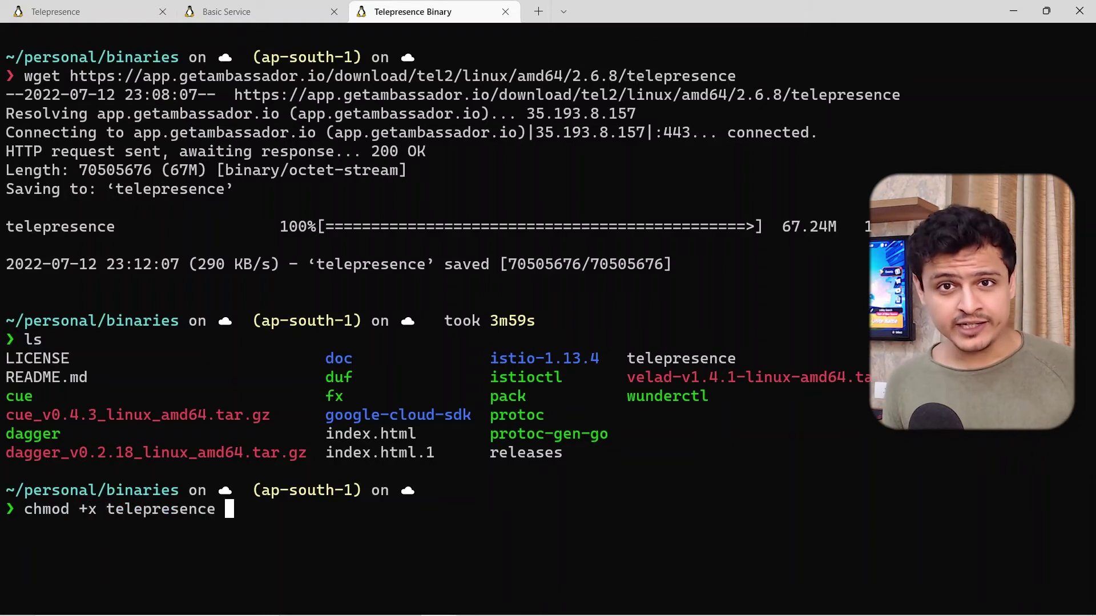
{"action": "key", "text": "Return"}
Clear the terminal and run telepresence connect to reach the cluster
{"action": "type", "text": "clear"}
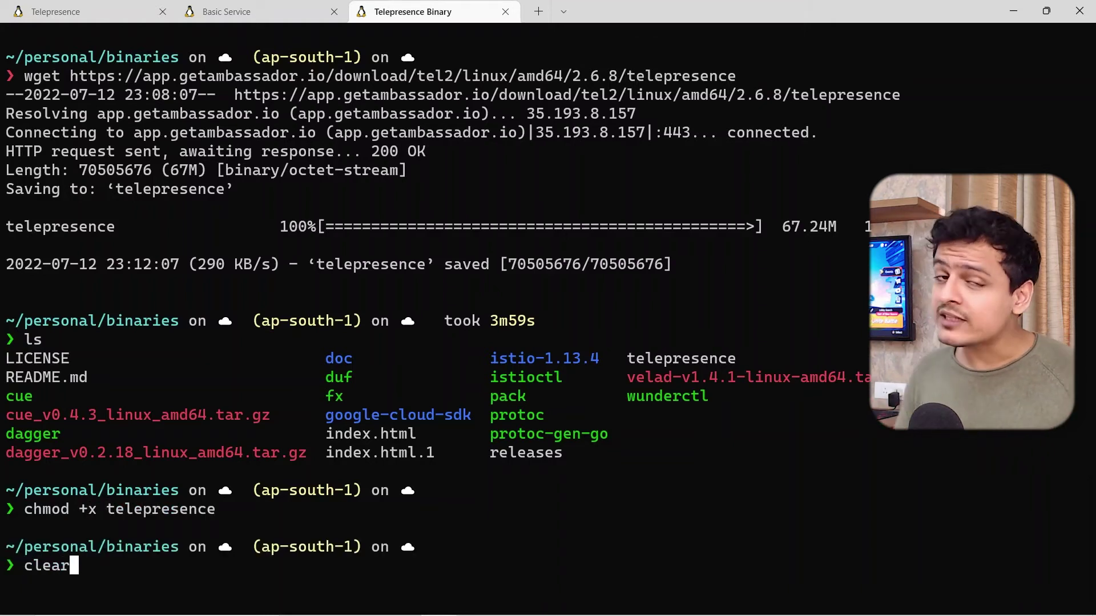
{"action": "key", "text": "Return"}
{"action": "type", "text": "telep"}
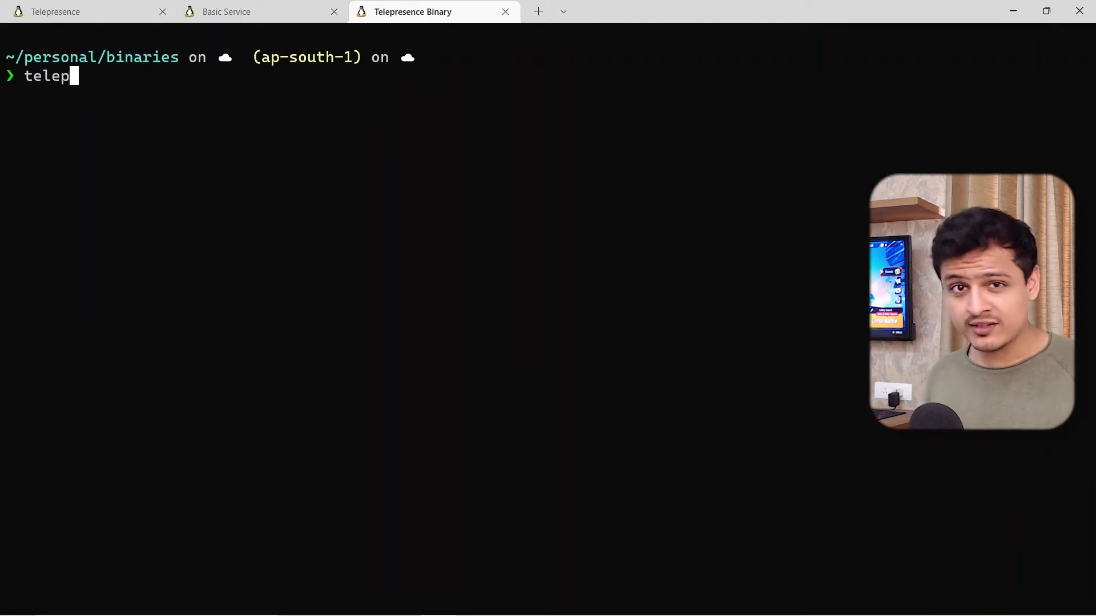
{"action": "type", "text": "resence connect"}
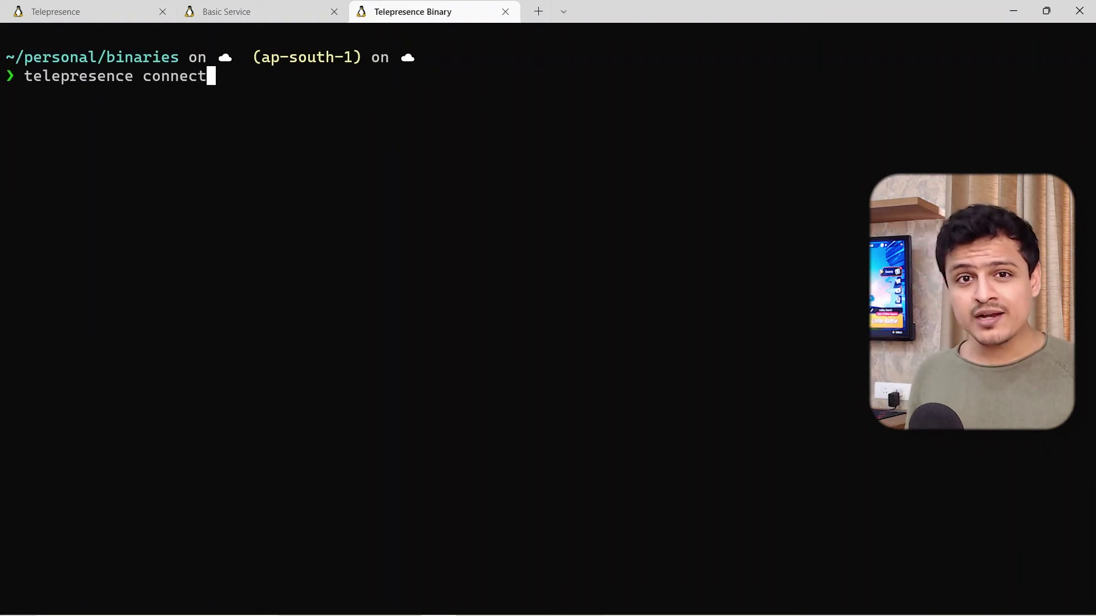
{"action": "key", "text": "Return"}
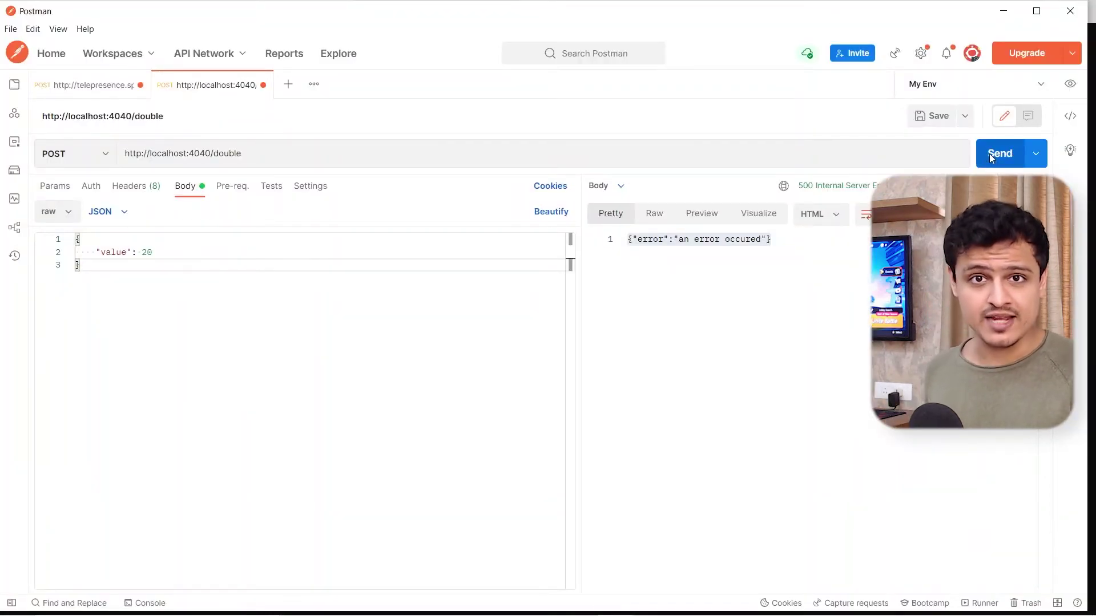
Resend the localhost:4040/double request, now returning 200 with {"newValue":39}
{"action": "left_click", "coordinate": [990, 158]}
{"action": "left_click_drag", "start_coordinate": [707, 240], "coordinate": [619, 246]}
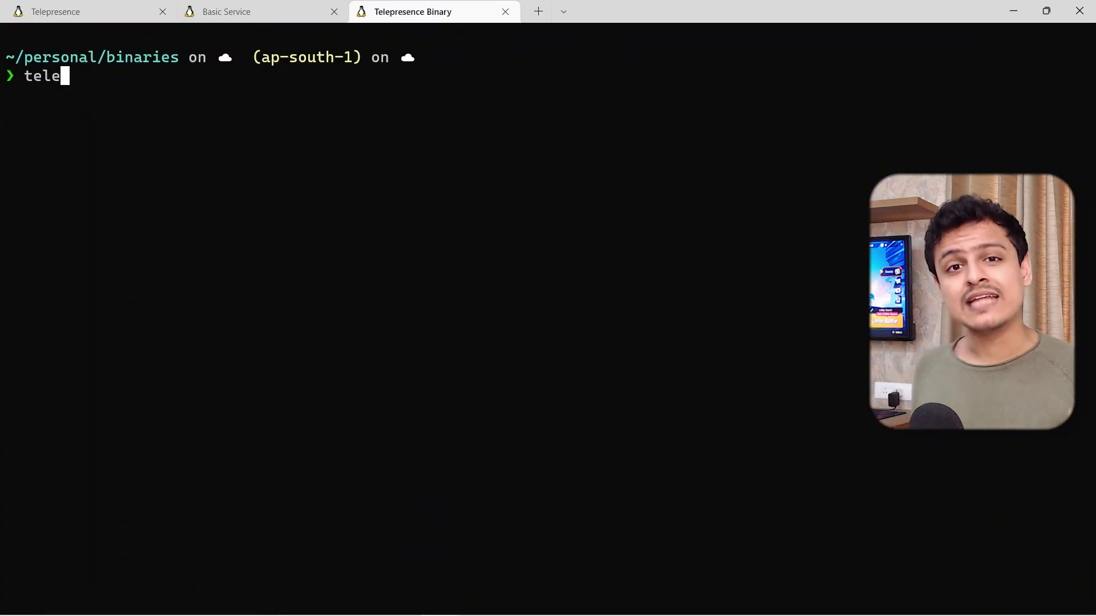
Run telepresence intercept doubler --port 4040:8080 to route doubler traffic to local port 4040
{"action": "type", "text": "doubler --port 4040:8080"}
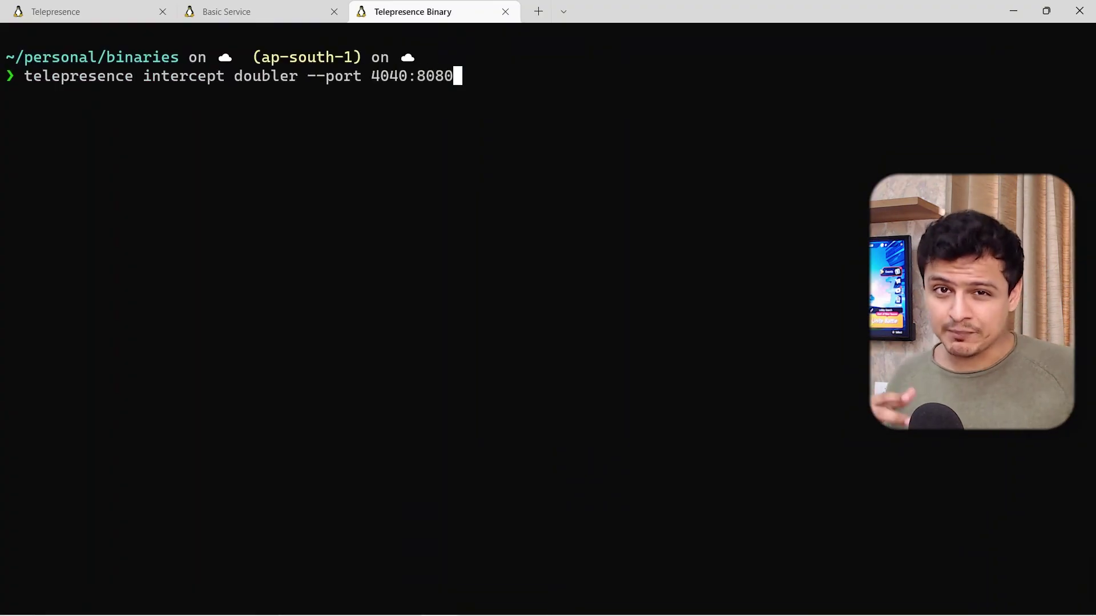
{"action": "key", "text": "Return"}
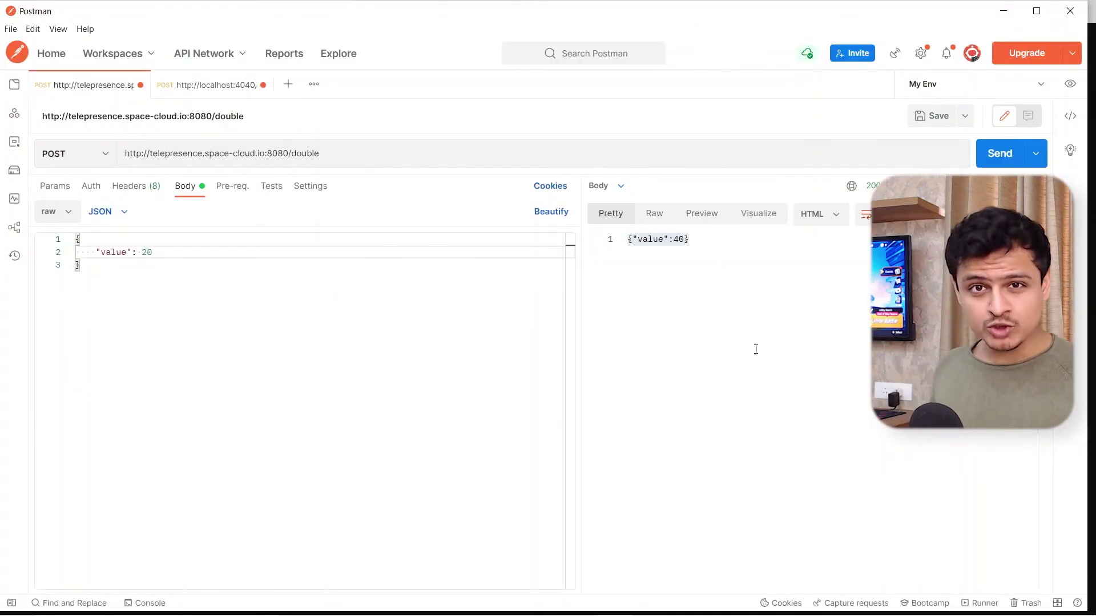
Resend the telepresence.space-cloud.io:8080/double request, now answered with newValue by the local code
{"action": "left_click", "coordinate": [756, 349]}
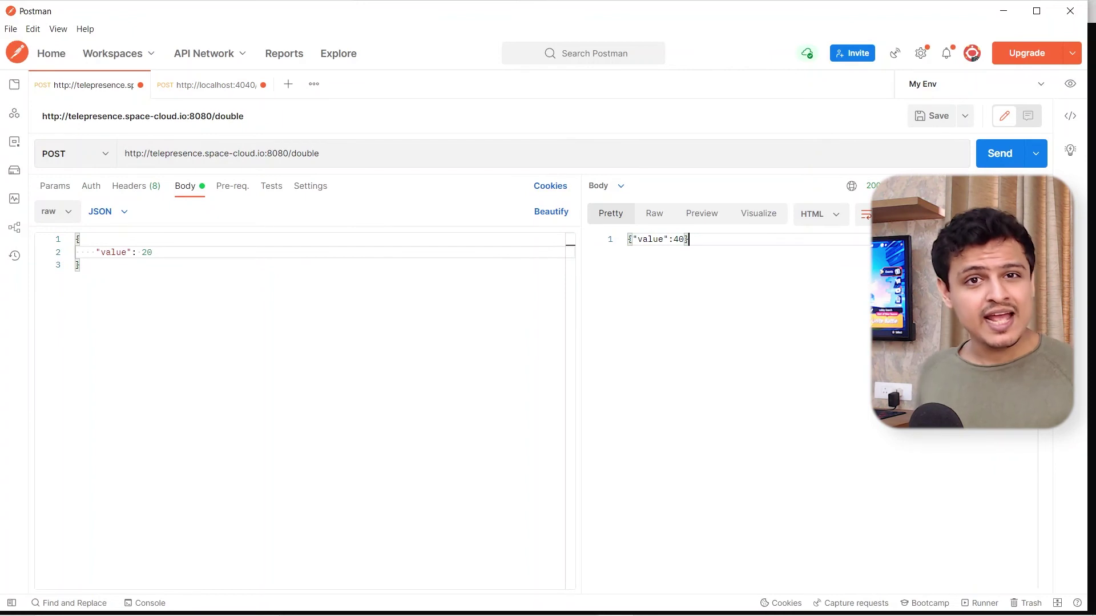
{"action": "left_click", "coordinate": [1003, 166]}
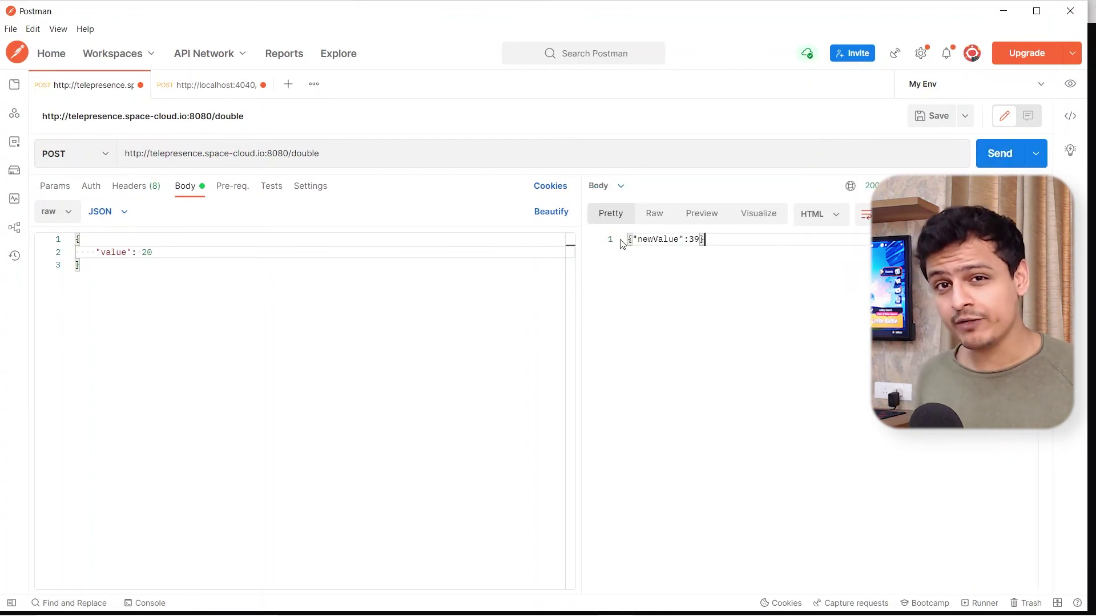
{"action": "left_click_drag", "start_coordinate": [738, 242], "coordinate": [627, 243]}
Change the body value from 20 to 50 and resend, getting {"newValue":99}
{"action": "left_click", "coordinate": [350, 252]}
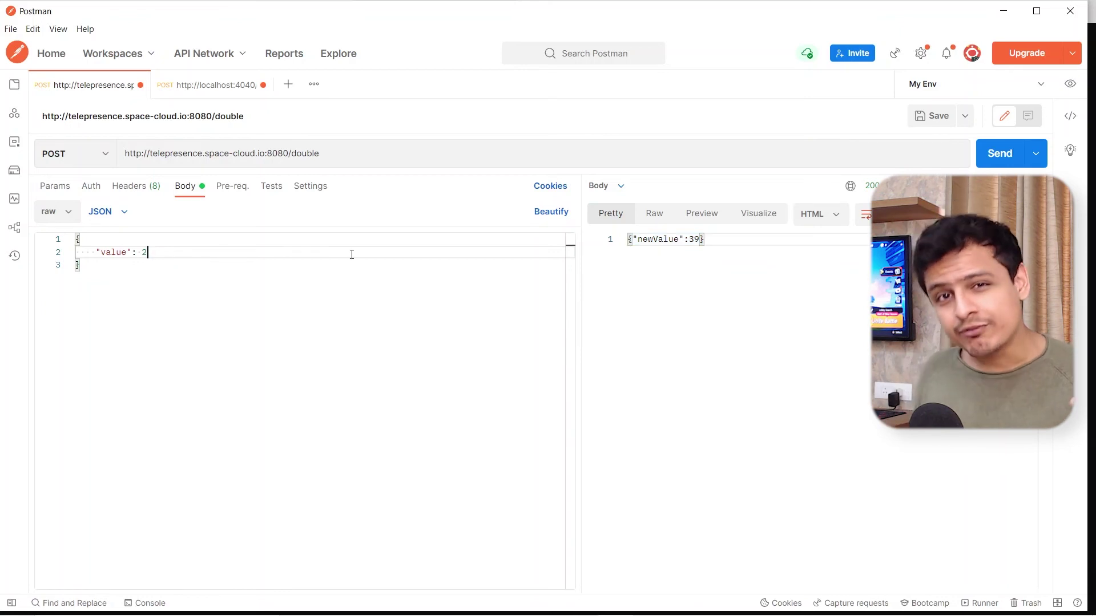
{"action": "key", "text": "BackSpace"}
{"action": "key", "text": "BackSpace"}
{"action": "type", "text": "50"}
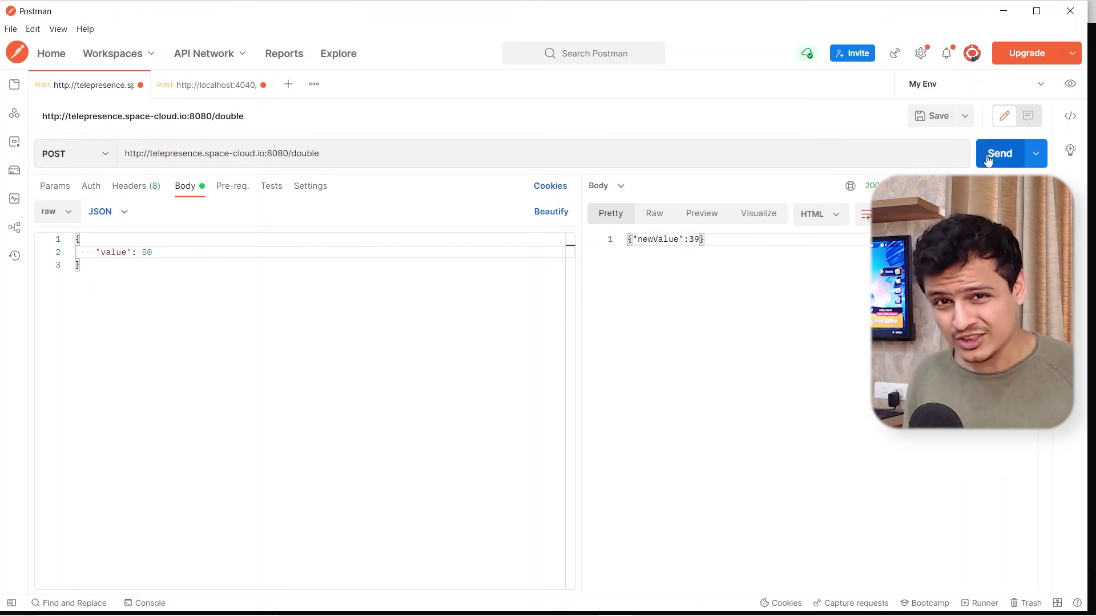
{"action": "left_click", "coordinate": [996, 158]}
{"action": "left_click", "coordinate": [706, 239]}
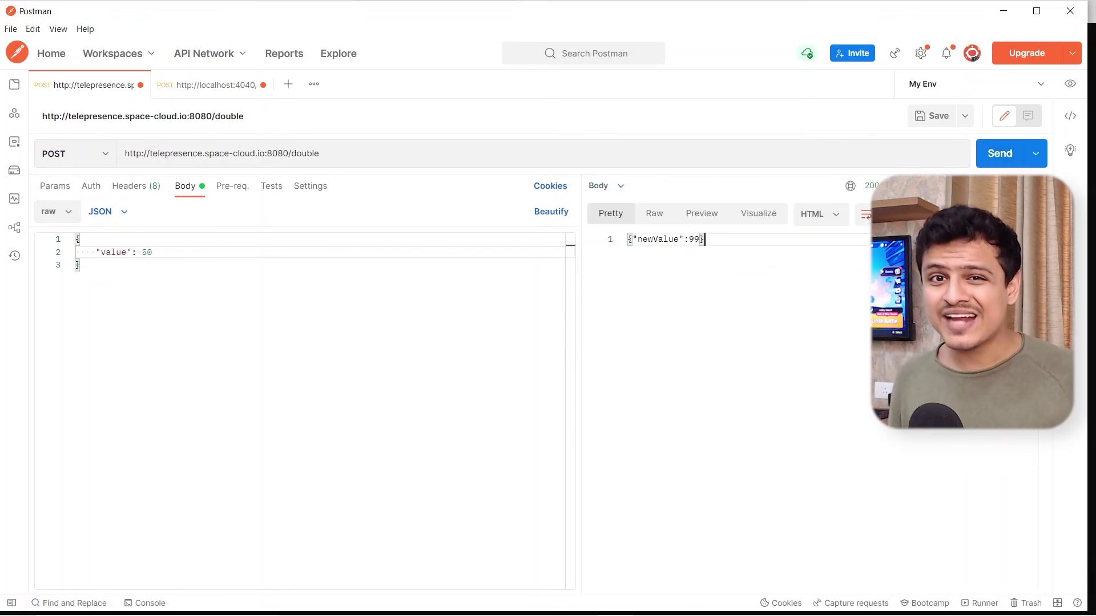